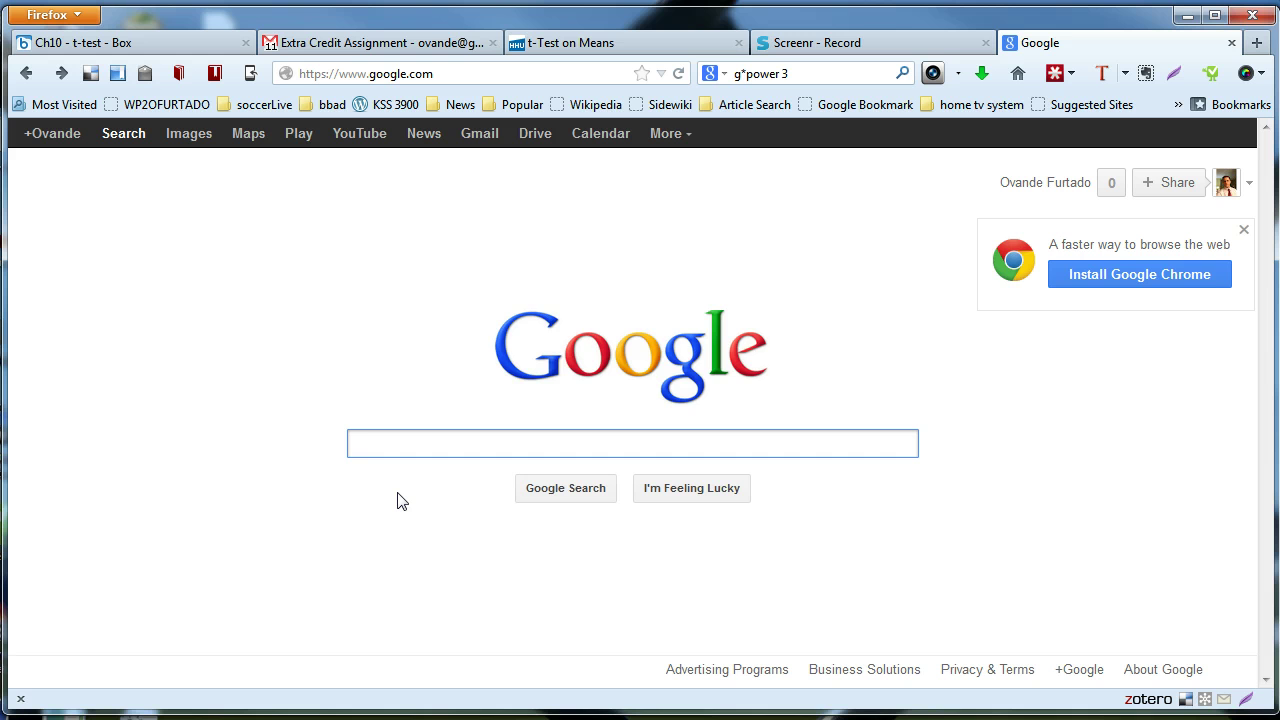
# Step: Search Google for 'g* power 3'
pyautogui.write('g')
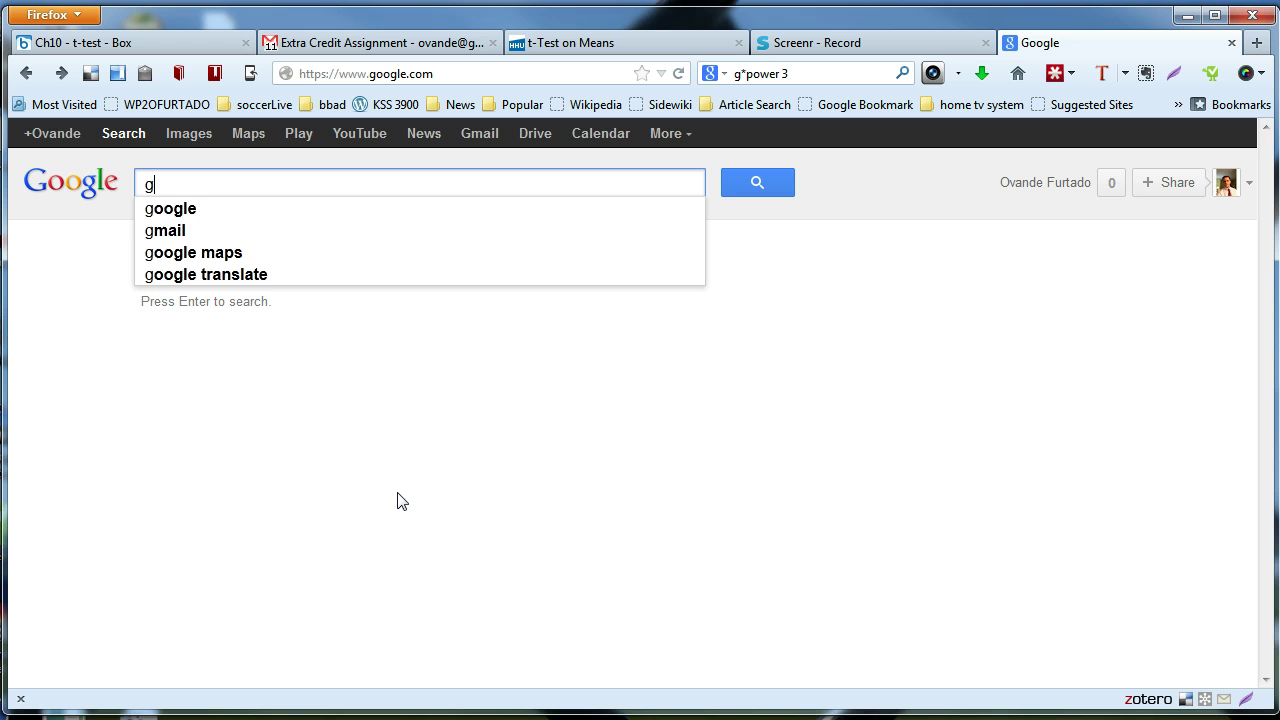
pyautogui.write('* power')
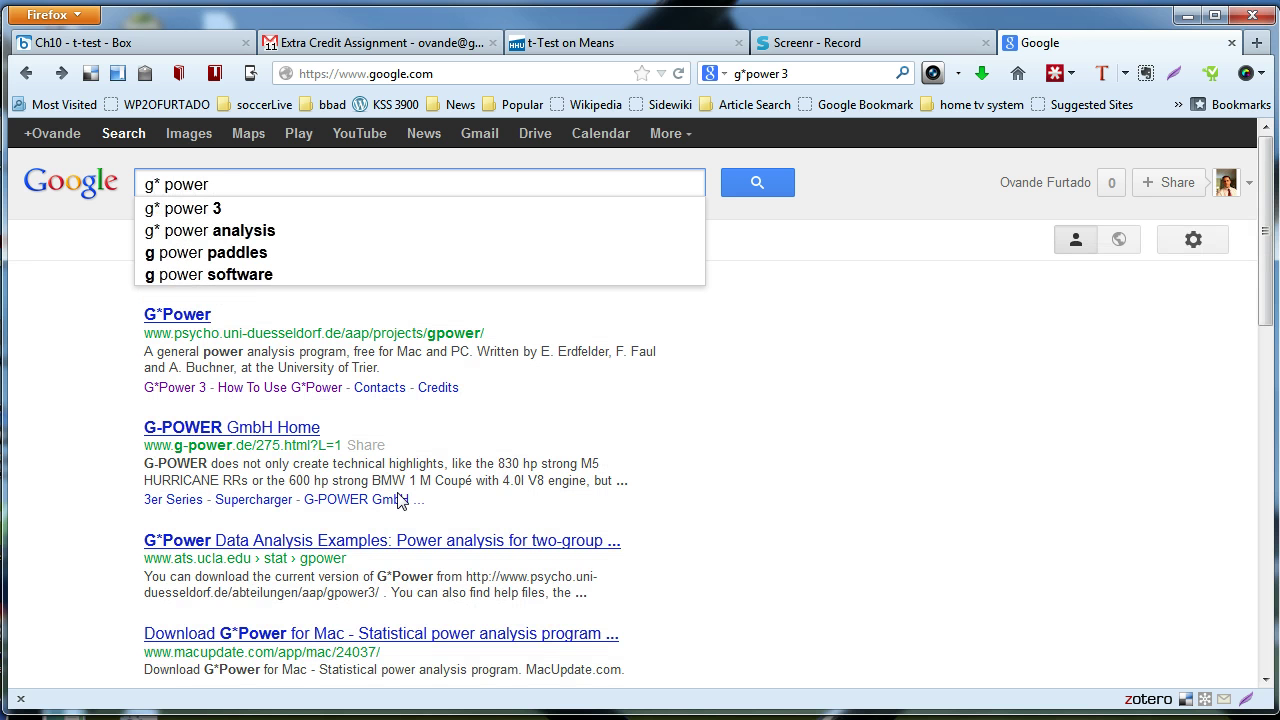
pyautogui.write(' 3')
pyautogui.press('Return')
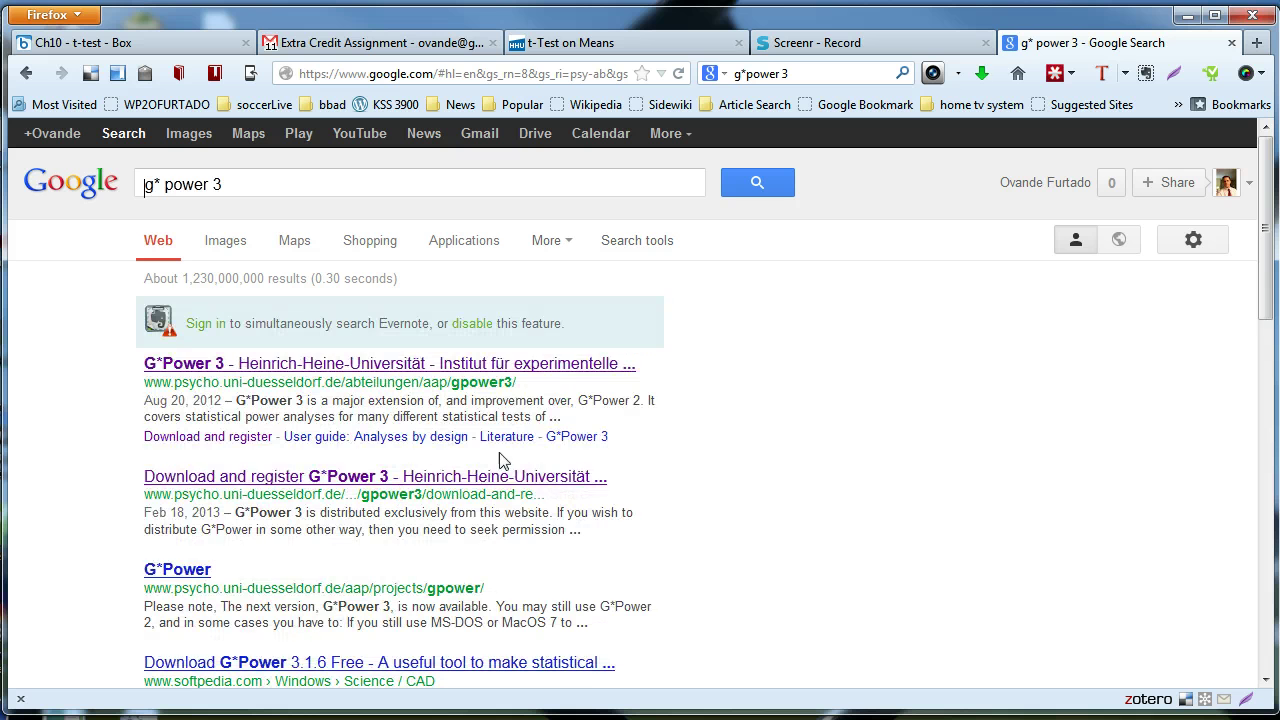
# Step: Open the university's G*Power 3 page and scroll its Download and register page to Download G*Power
pyautogui.click(314, 368)
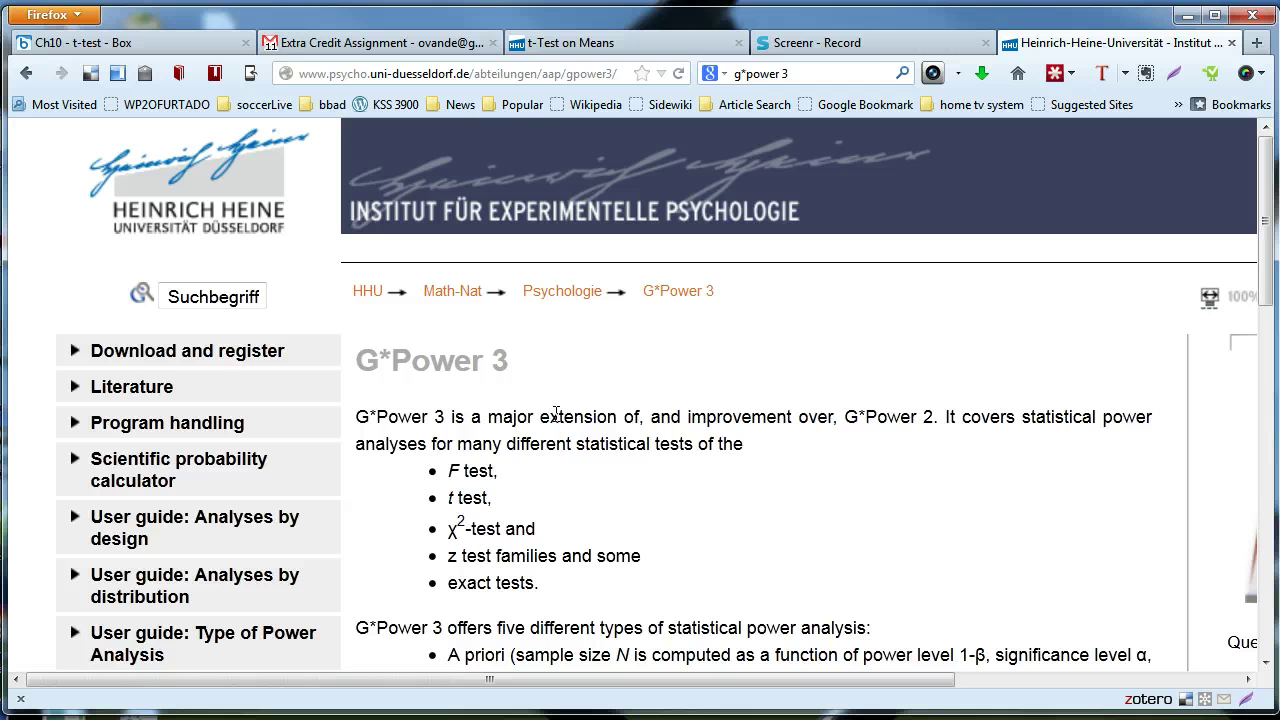
pyautogui.click(205, 358)
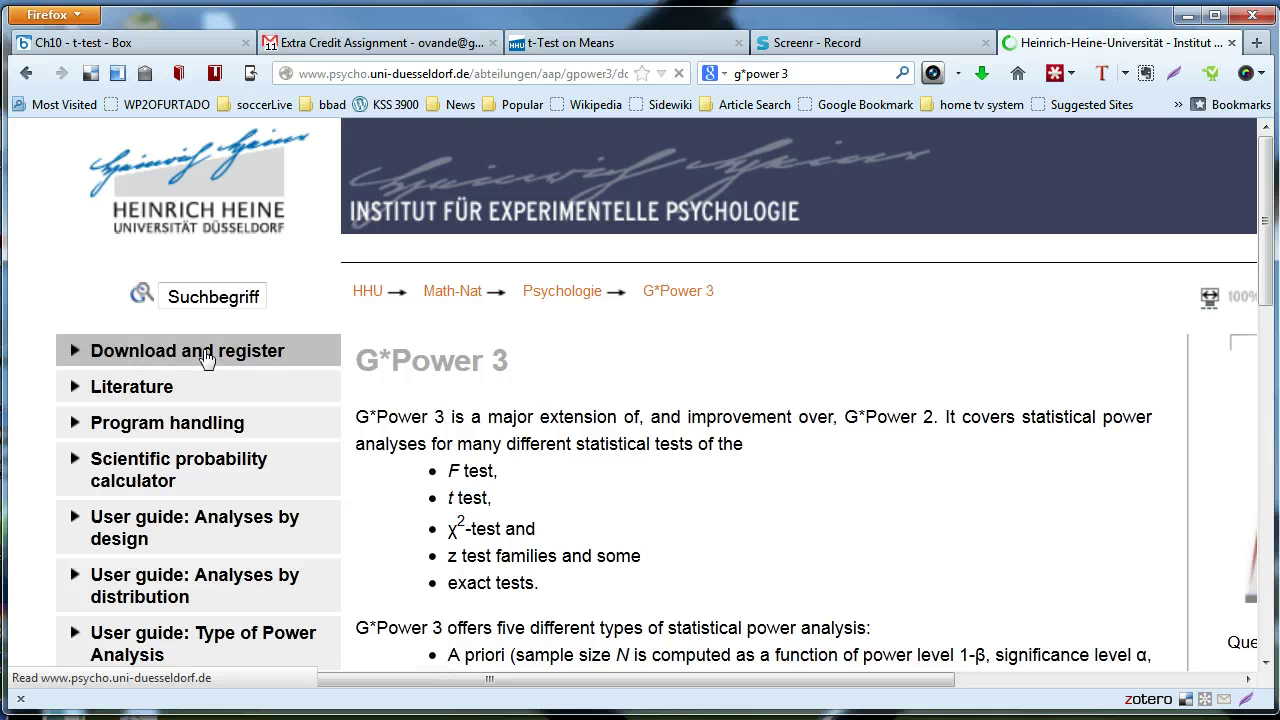
pyautogui.scroll(-5, 766, 488)
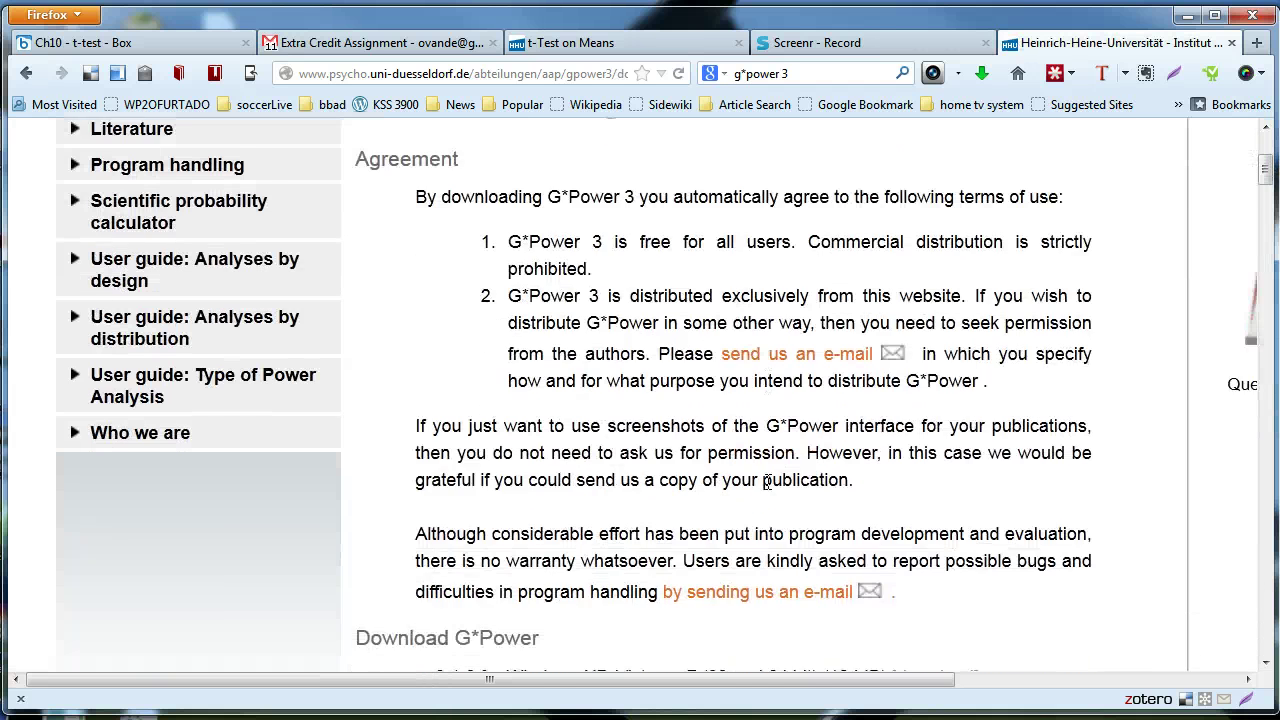
pyautogui.scroll(-7, 766, 482)
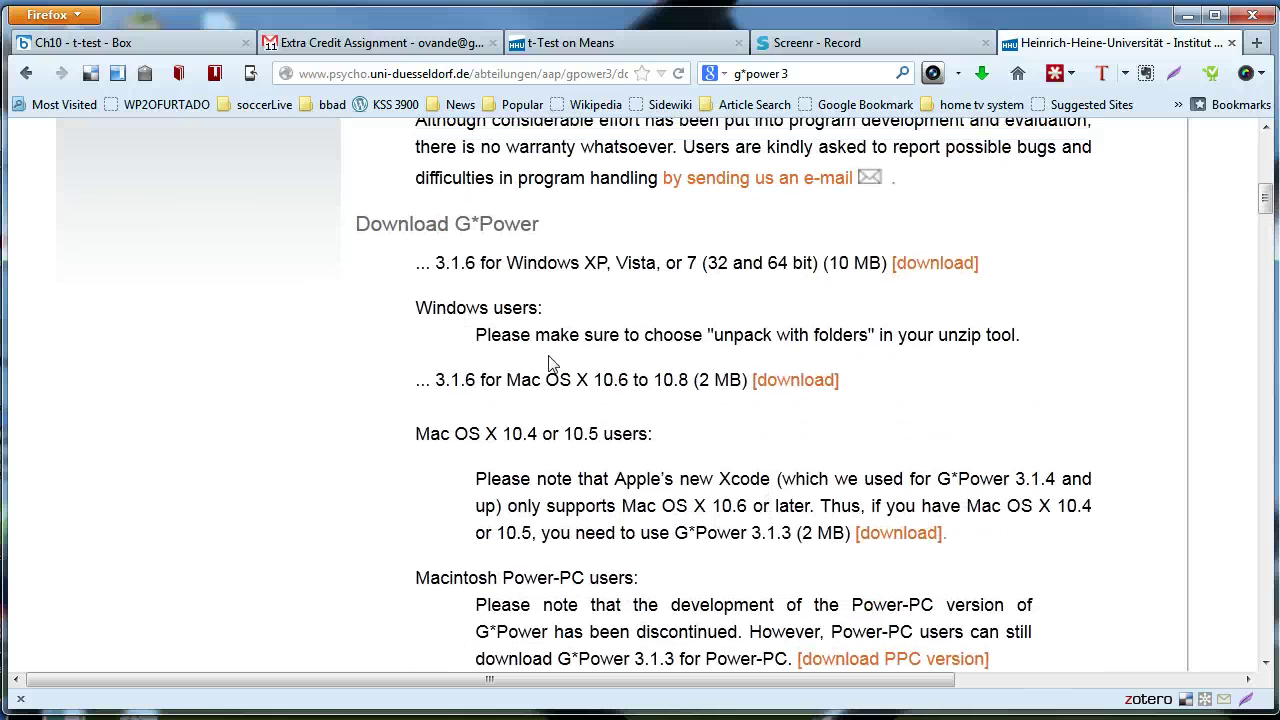
# Step: Start downloading the G*Power 3.1.6 version for Windows
pyautogui.moveTo(427, 264); pyautogui.dragTo(669, 268)
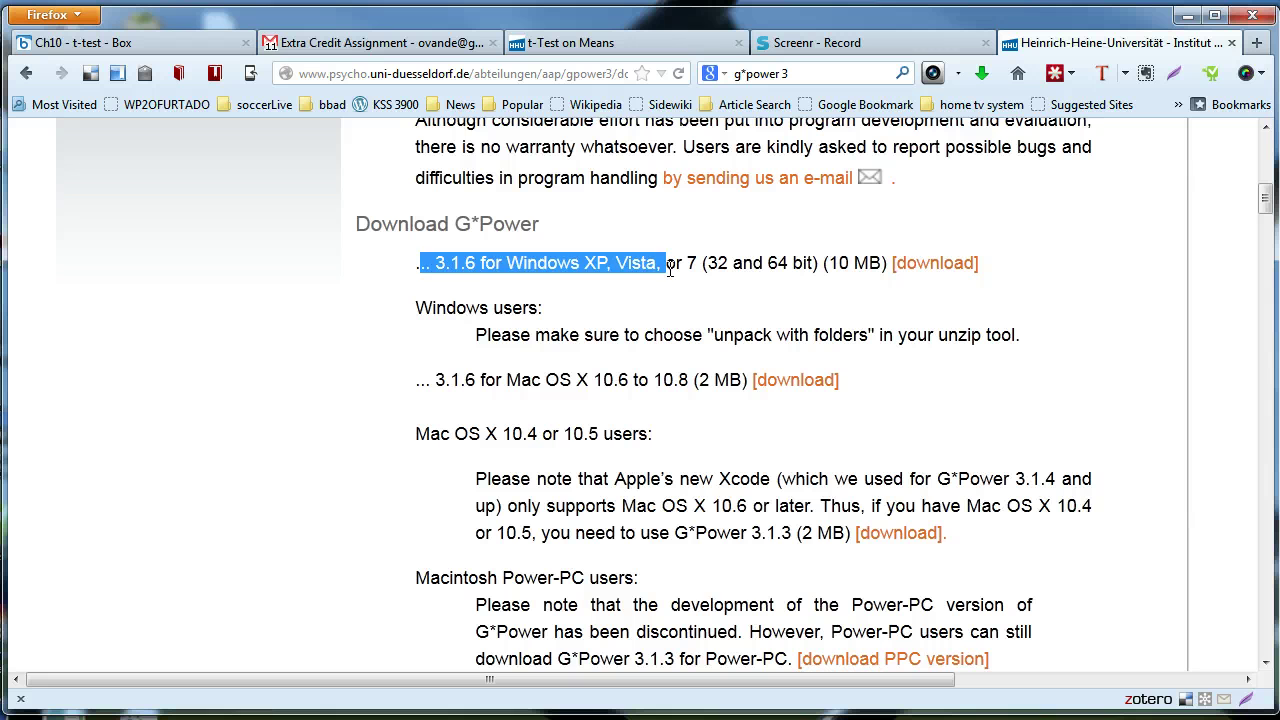
pyautogui.click(567, 265)
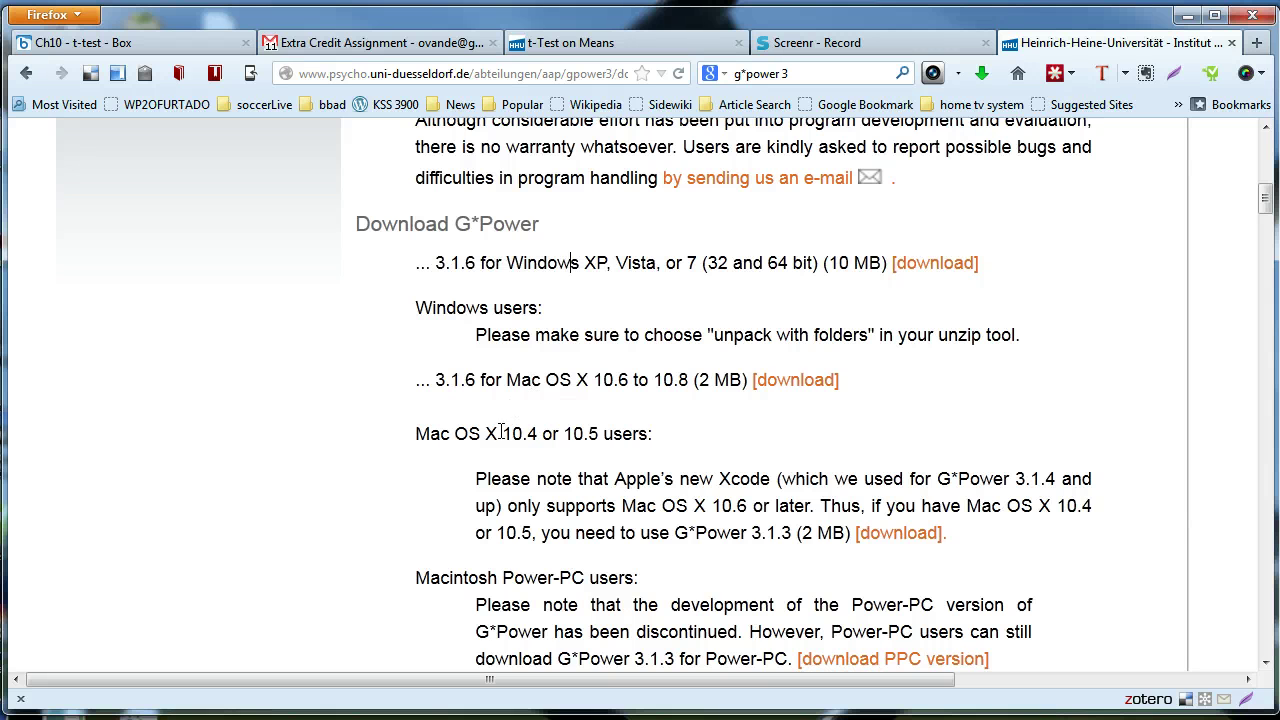
pyautogui.moveTo(502, 432); pyautogui.dragTo(586, 427)
pyautogui.click(757, 263)
pyautogui.click(943, 271)
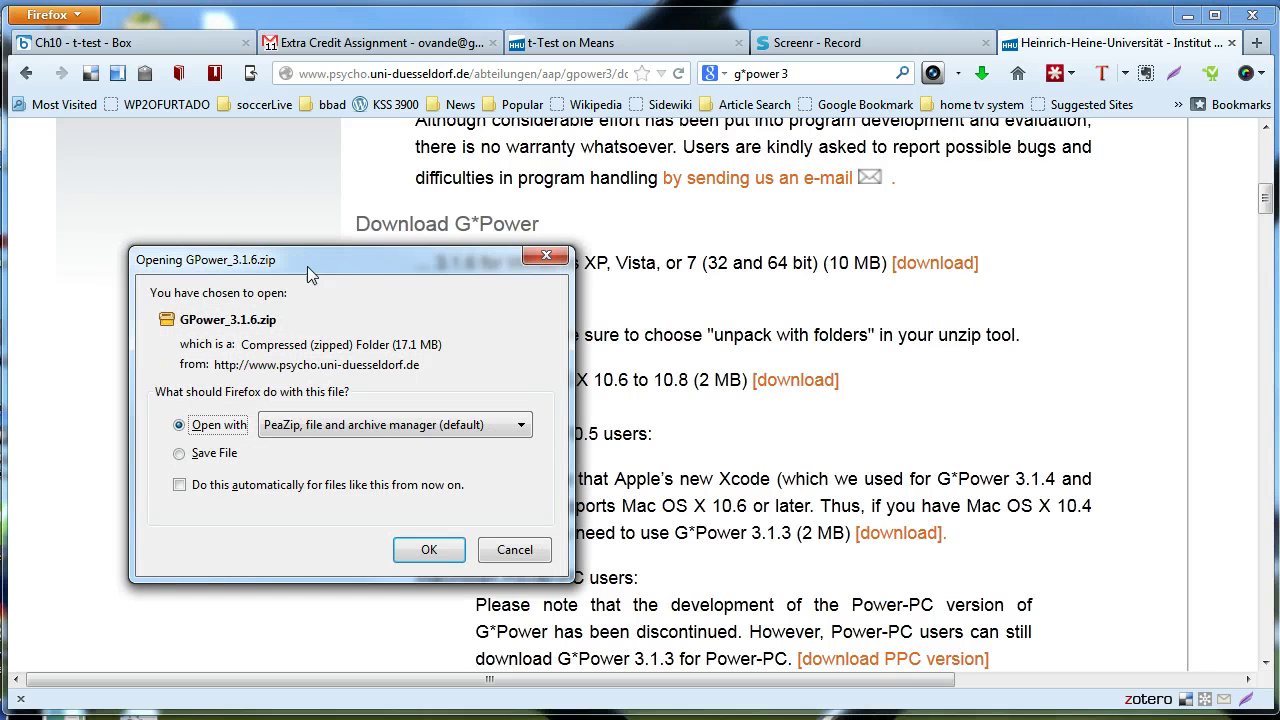
# Step: Save GPower_3.1.6.zip (17.1 MB) to disk, then close the Library downloads window
pyautogui.moveTo(309, 257); pyautogui.dragTo(372, 187)
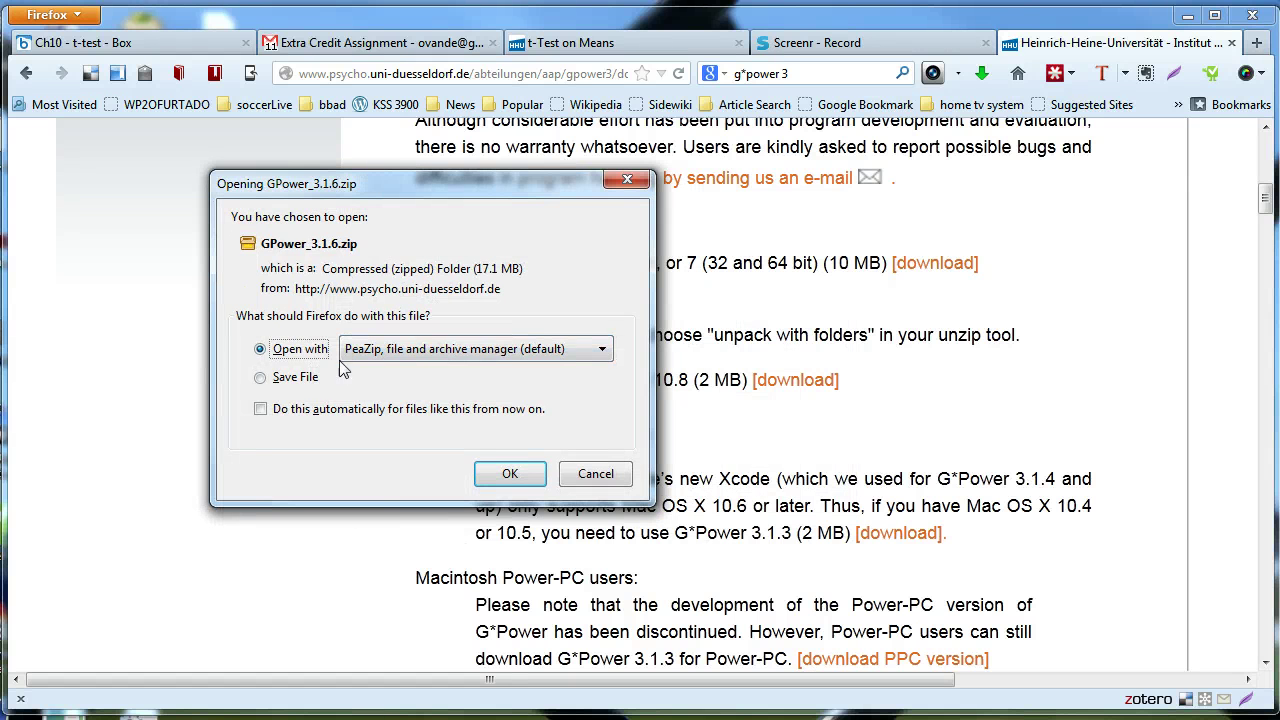
pyautogui.click(290, 379)
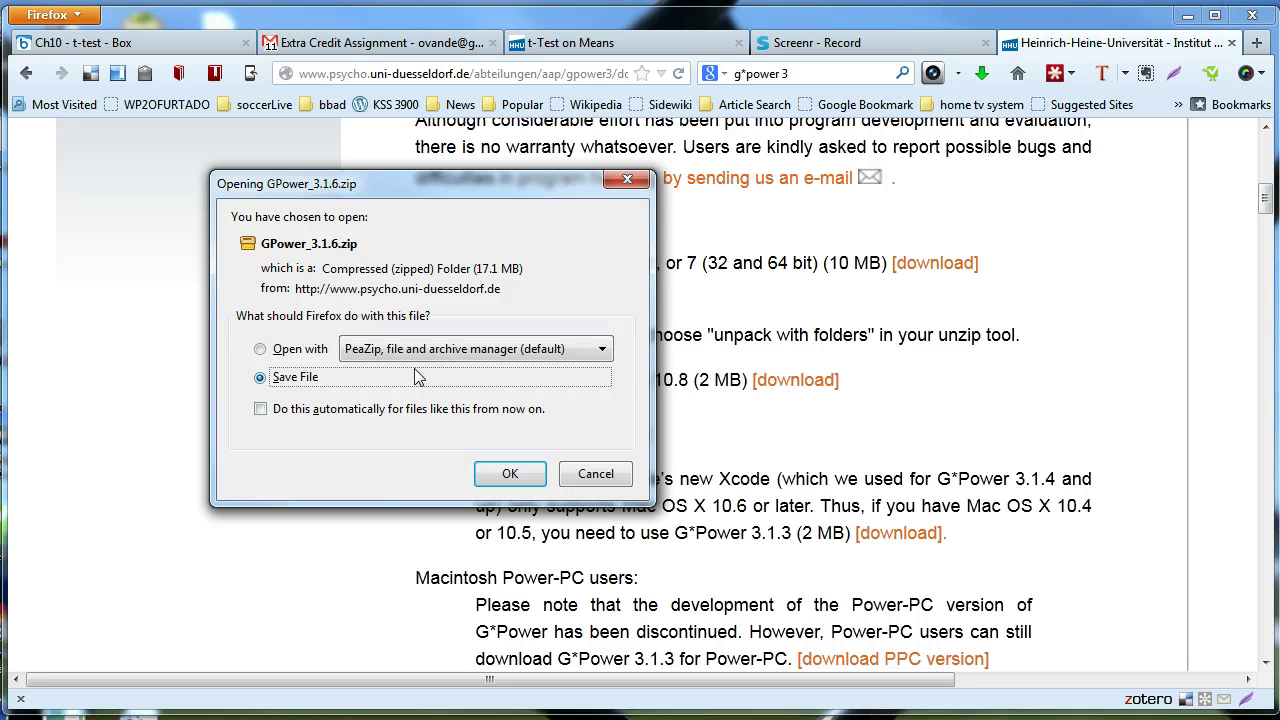
pyautogui.click(498, 476)
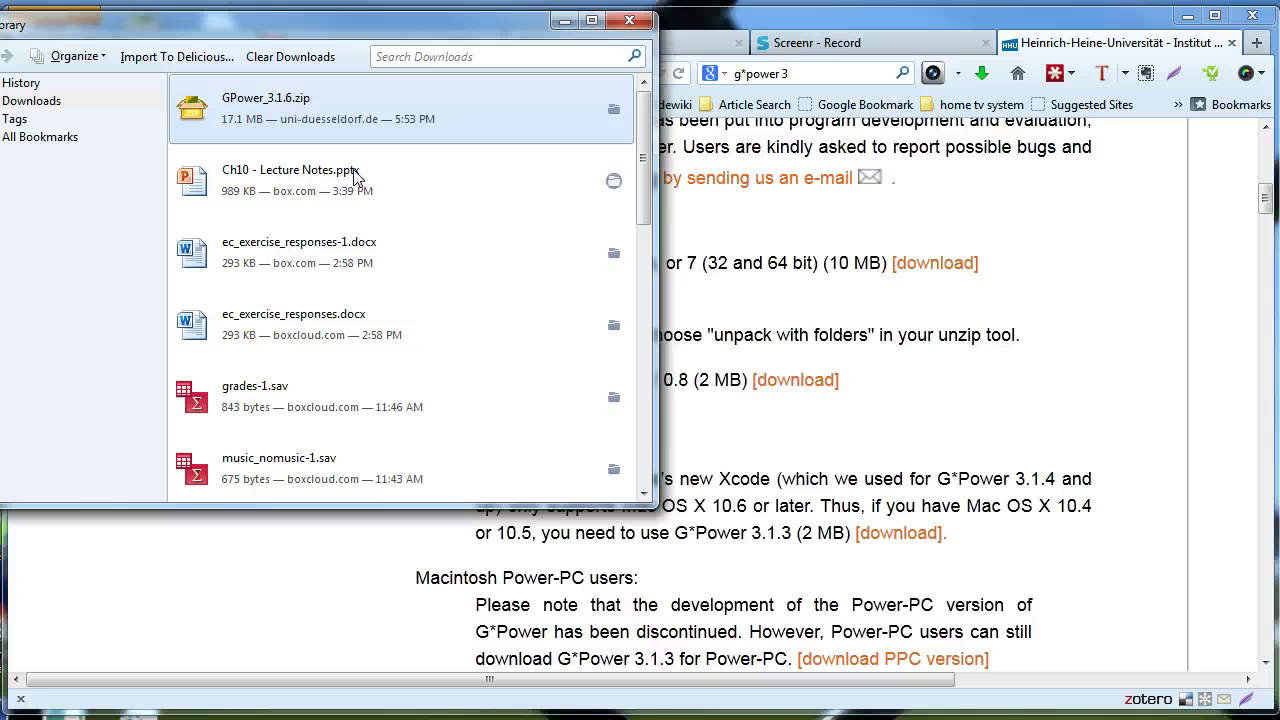
pyautogui.moveTo(392, 44); pyautogui.dragTo(563, 120)
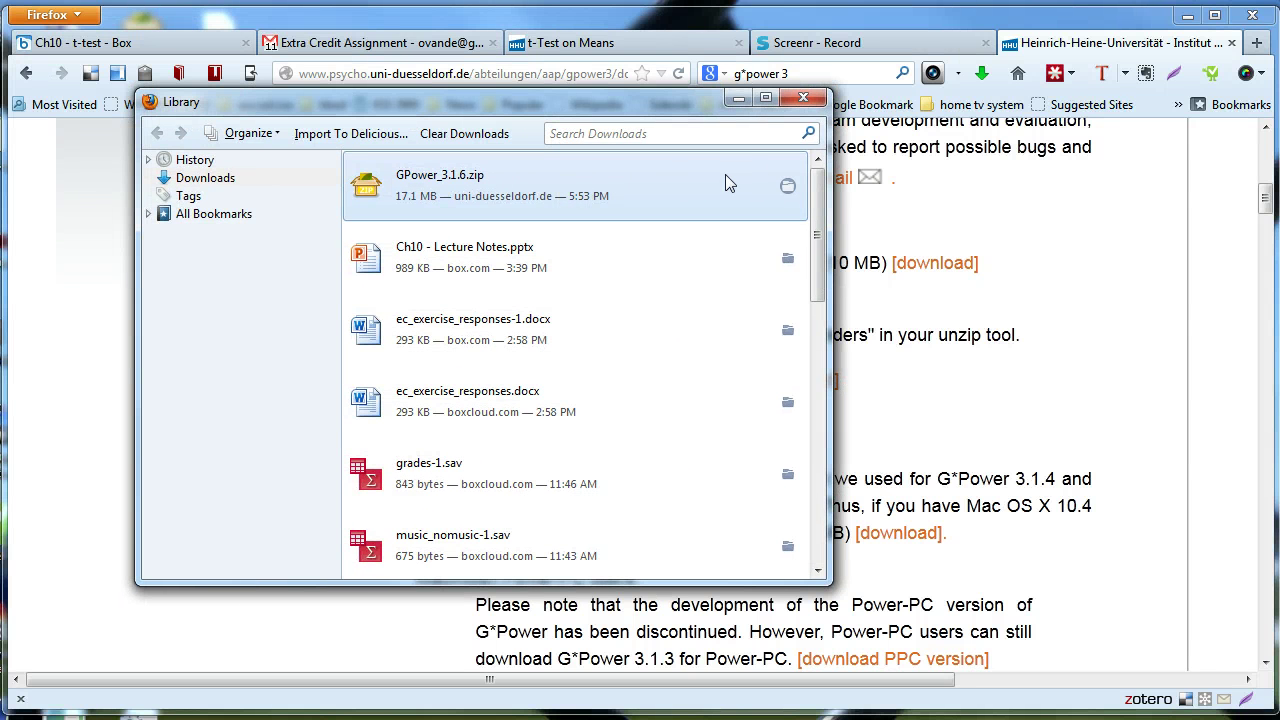
pyautogui.moveTo(621, 106); pyautogui.dragTo(712, 121)
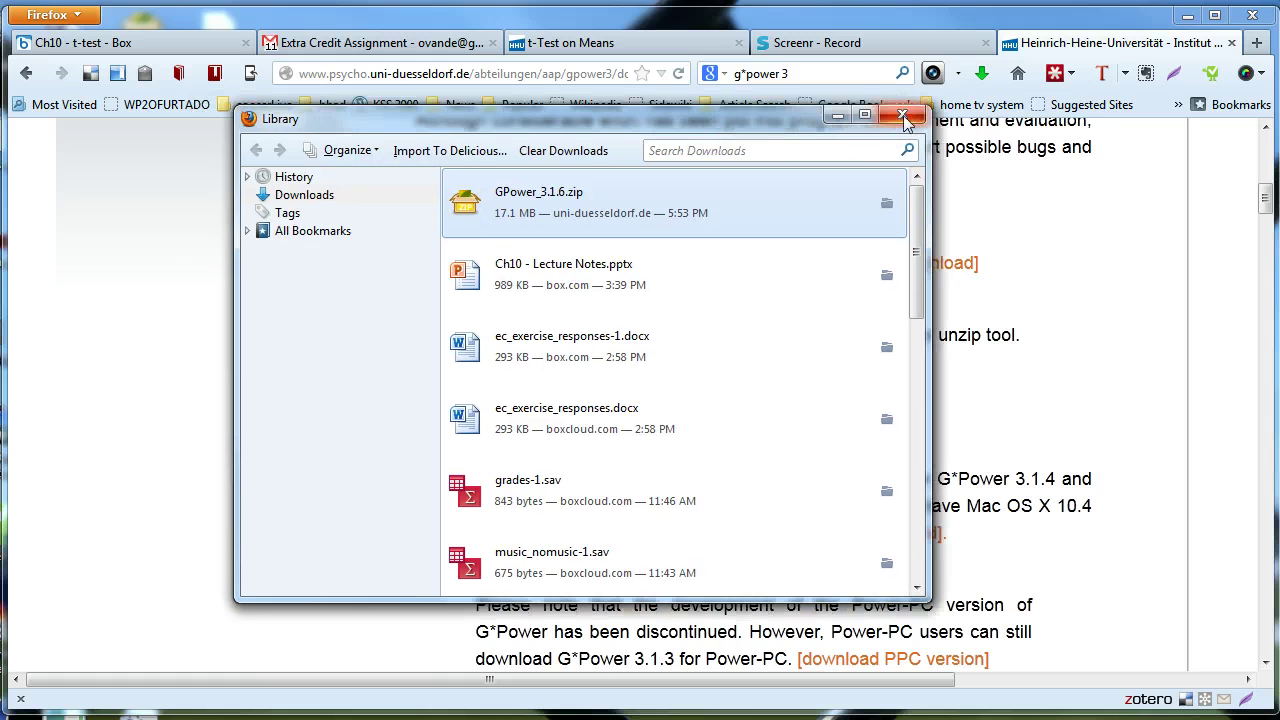
pyautogui.click(906, 116)
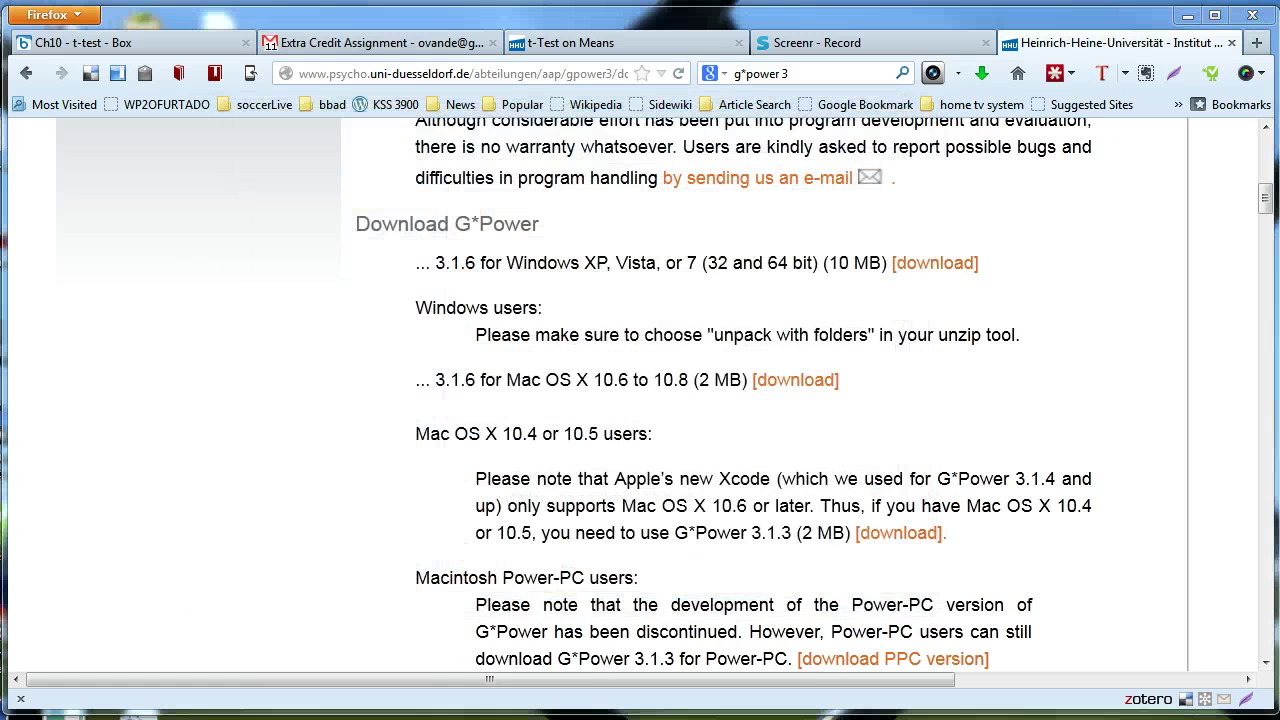
# Step: Show Downloads in Explorer with a wider Name column and select the GPower_3.1.6 ZIP archive
pyautogui.press('super+e')
pyautogui.moveTo(1078, 190); pyautogui.dragTo(360, 58)
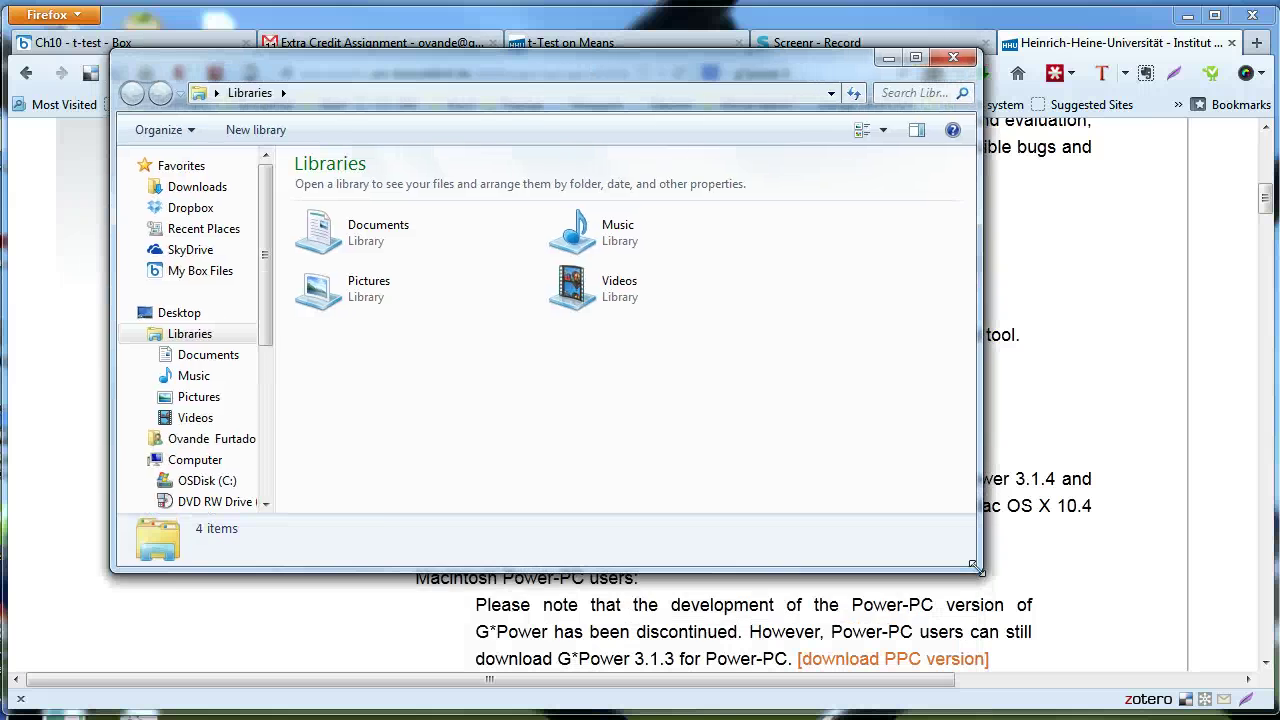
pyautogui.click(200, 187)
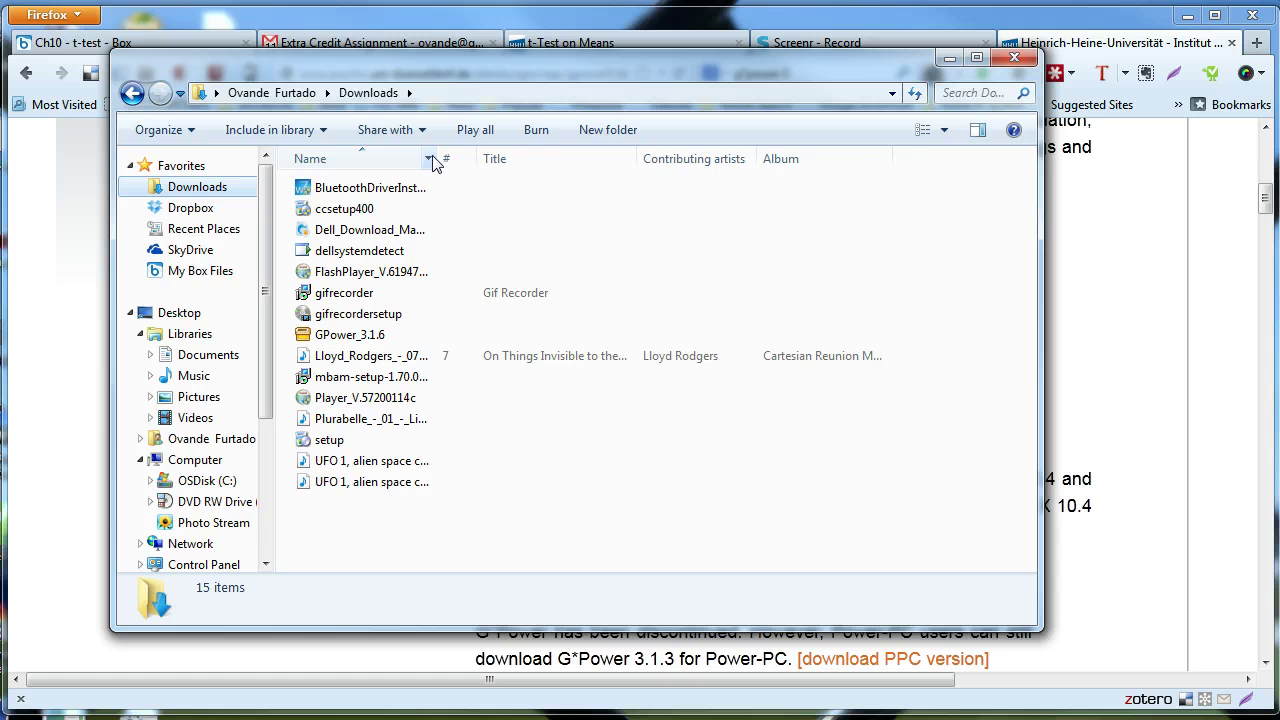
pyautogui.moveTo(436, 162); pyautogui.dragTo(566, 164)
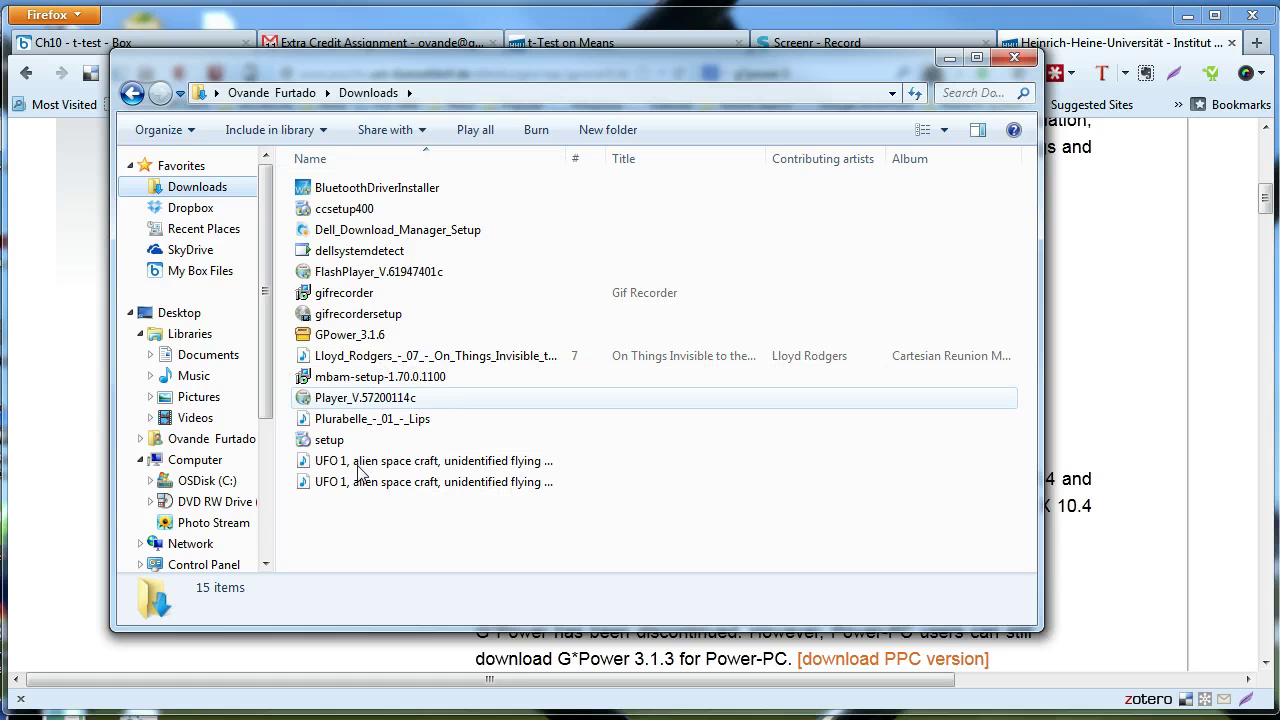
pyautogui.click(358, 337)
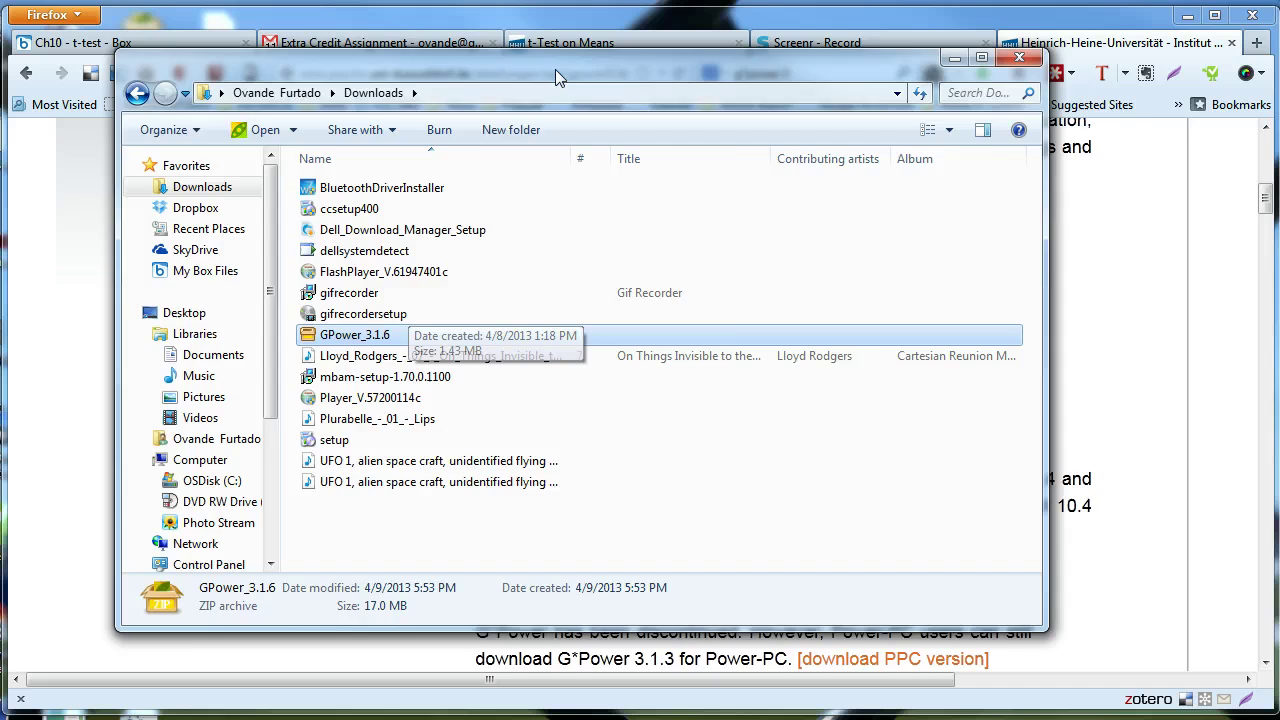
pyautogui.moveTo(555, 69); pyautogui.dragTo(536, 102)
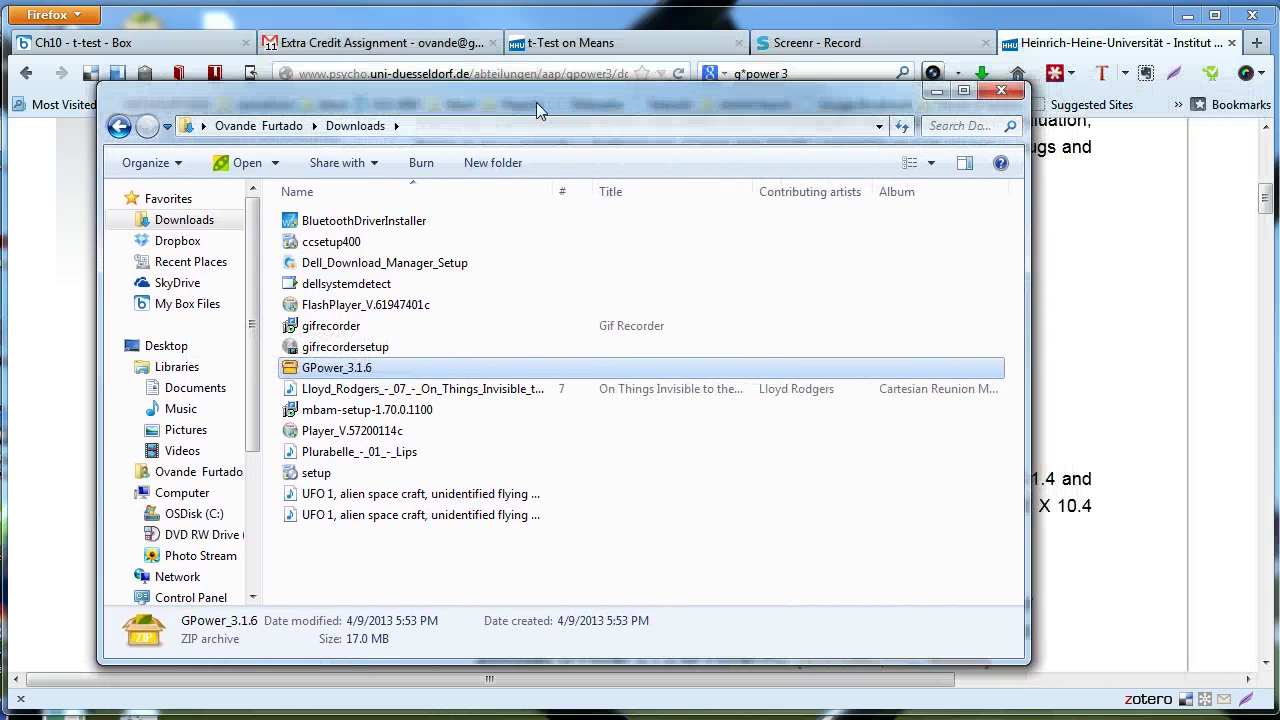
# Step: Open GPower_3.1.6.zip with Windows Explorer to view the GPower_3.1.6 folder inside
pyautogui.rightClick(359, 373)
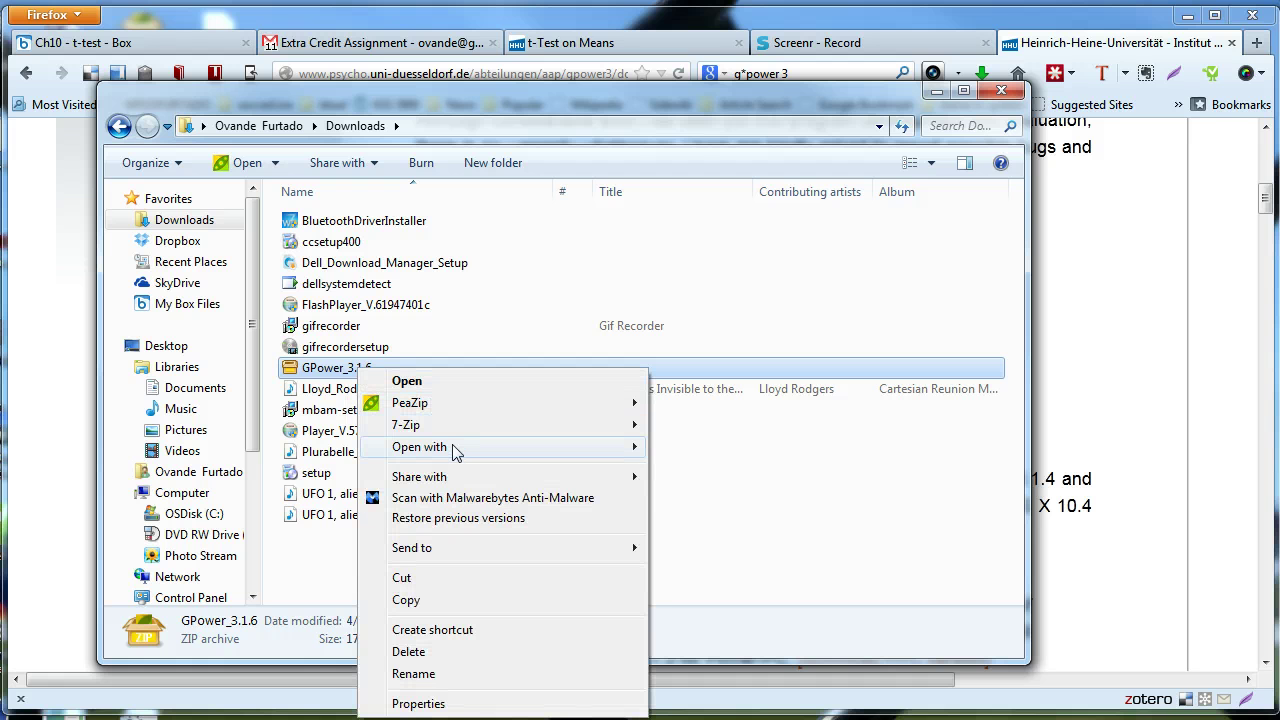
pyautogui.moveTo(455, 453)
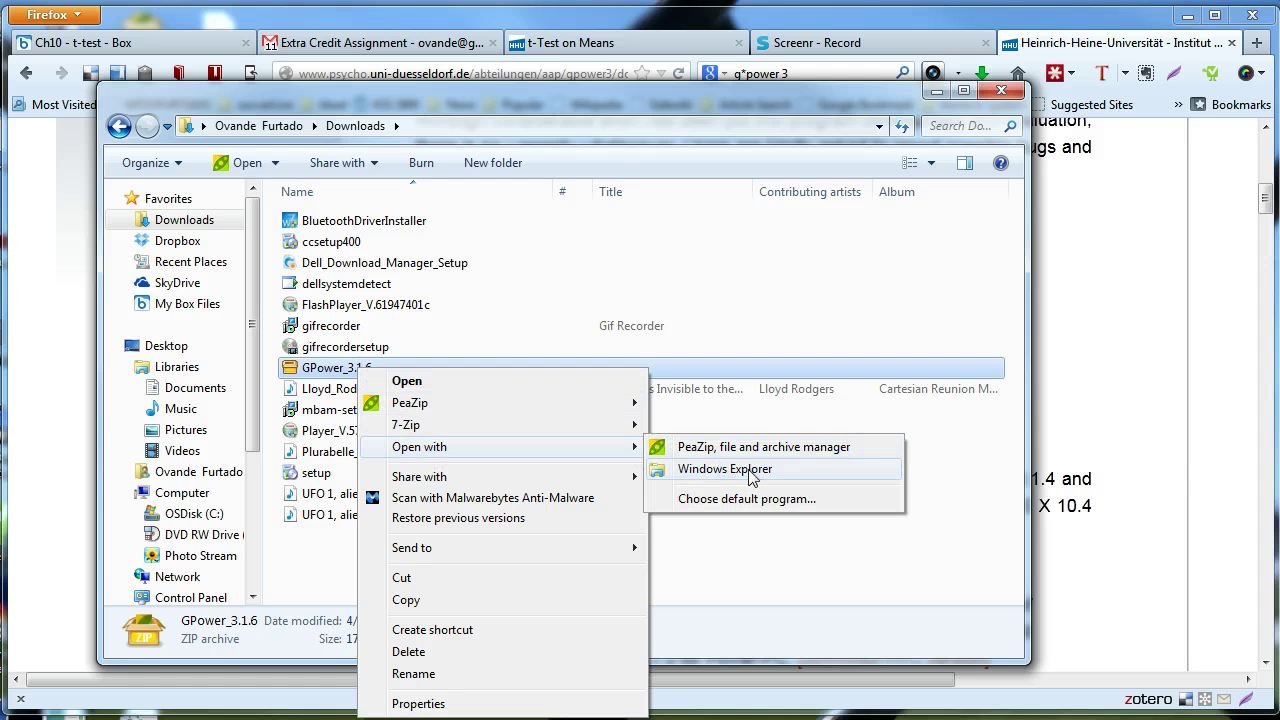
pyautogui.click(750, 477)
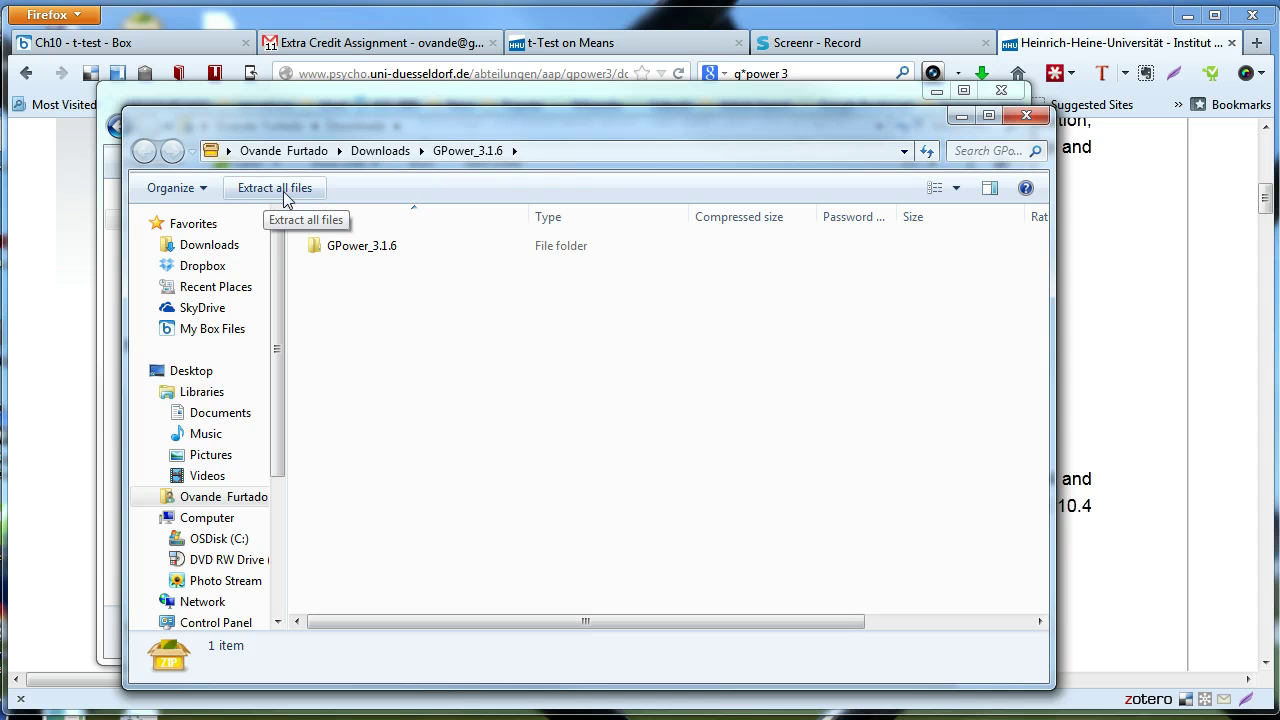
# Step: Extract all files from the archive to Downloads\GPower_3.1.6
pyautogui.click(360, 244)
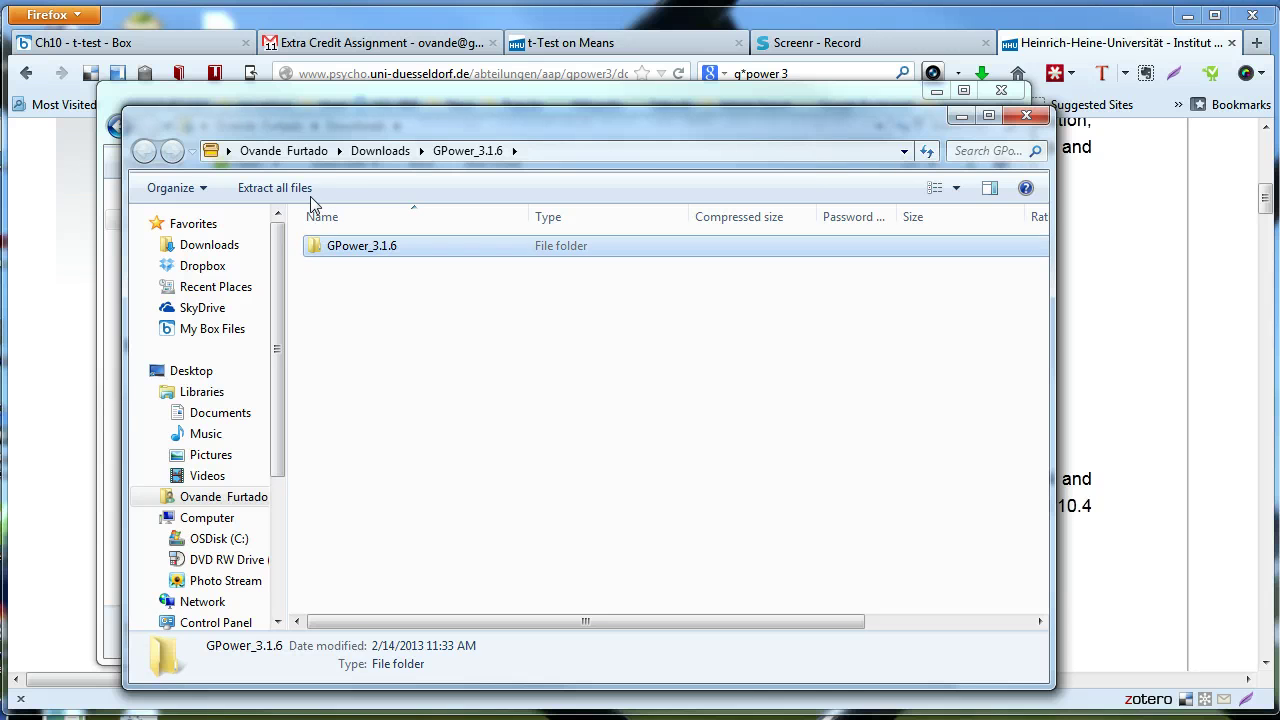
pyautogui.click(272, 189)
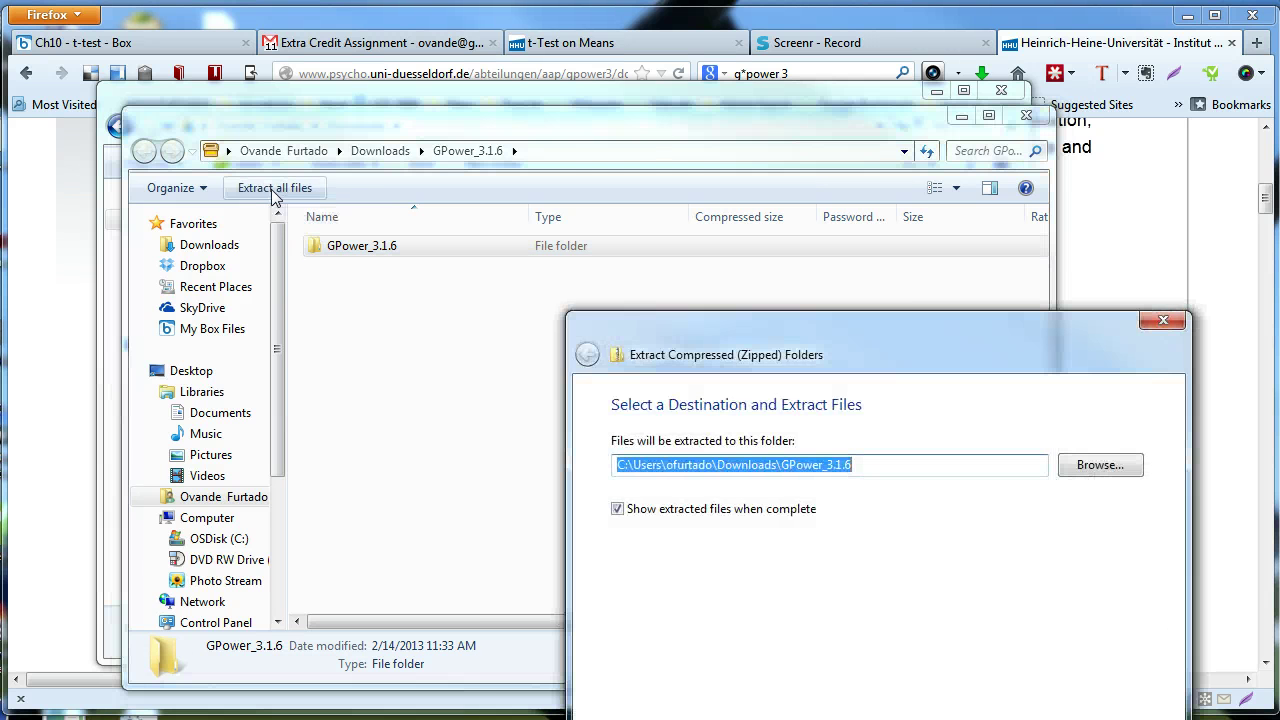
pyautogui.click(816, 465)
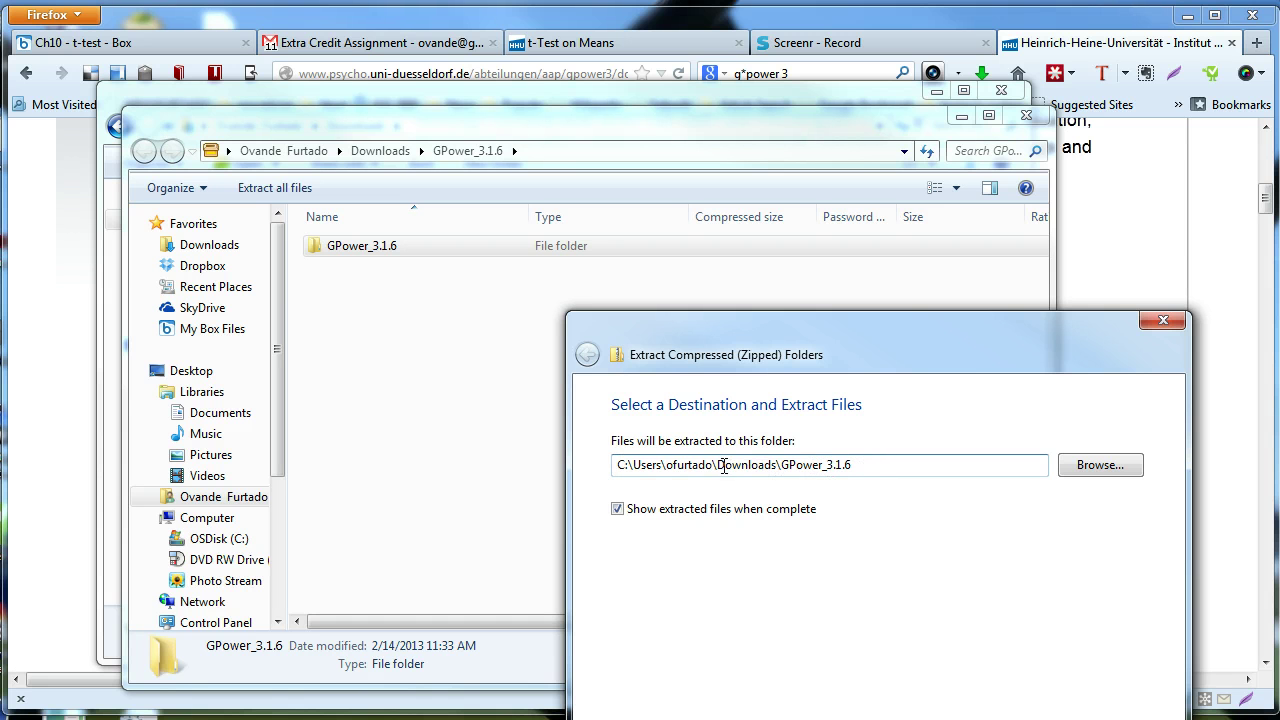
pyautogui.moveTo(729, 462); pyautogui.dragTo(864, 467)
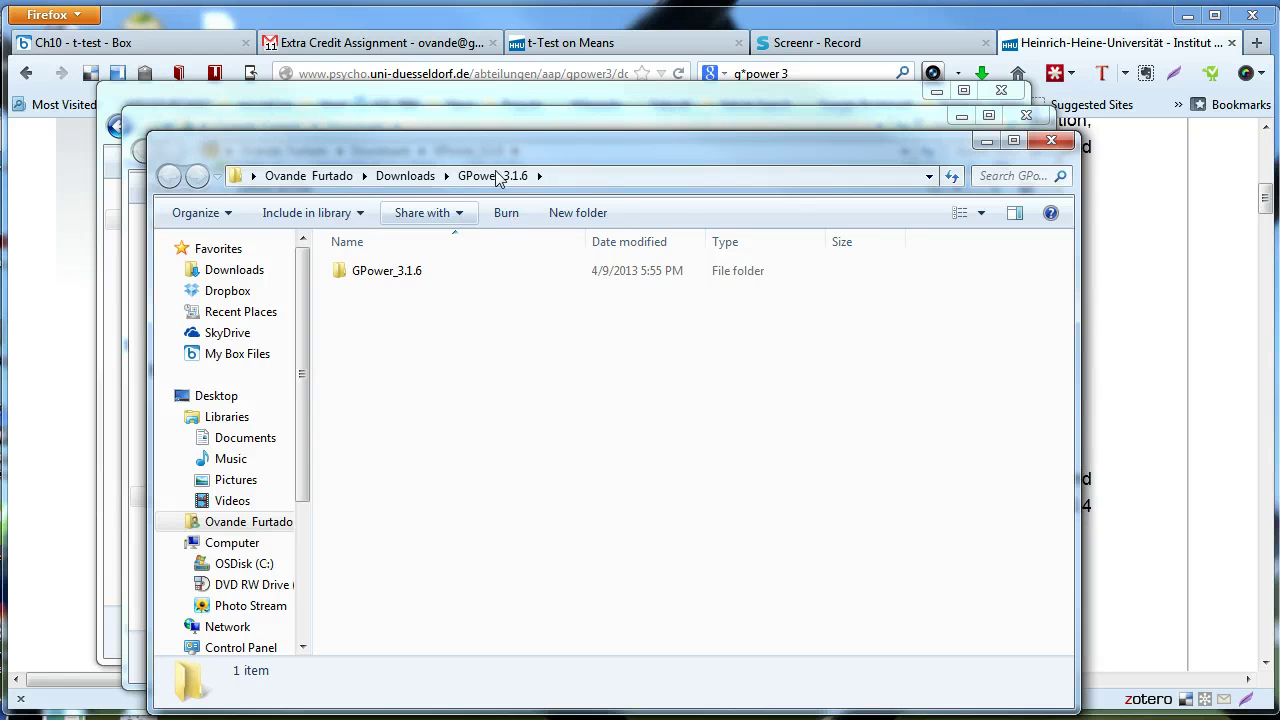
# Step: Run setup from GPower_3.1.6\GPower_3.1.6\GPower, accepting the security warning
pyautogui.moveTo(513, 150); pyautogui.dragTo(587, 127)
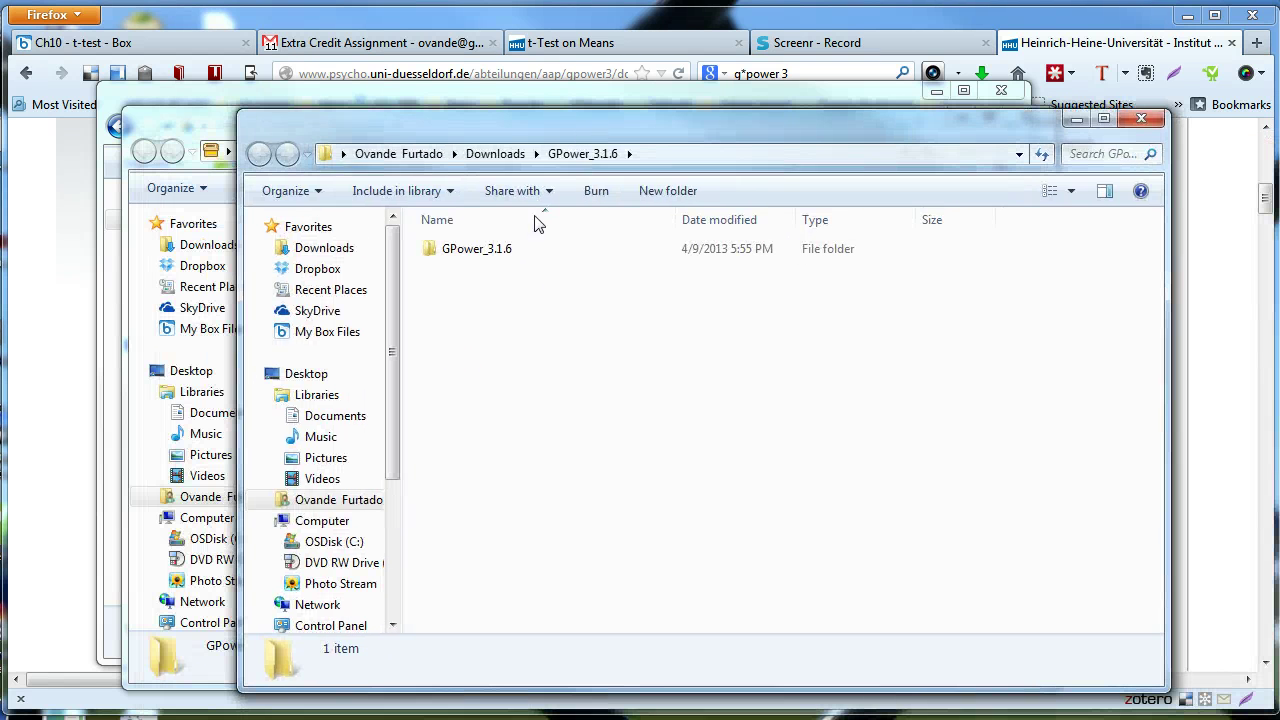
pyautogui.doubleClick(487, 257)
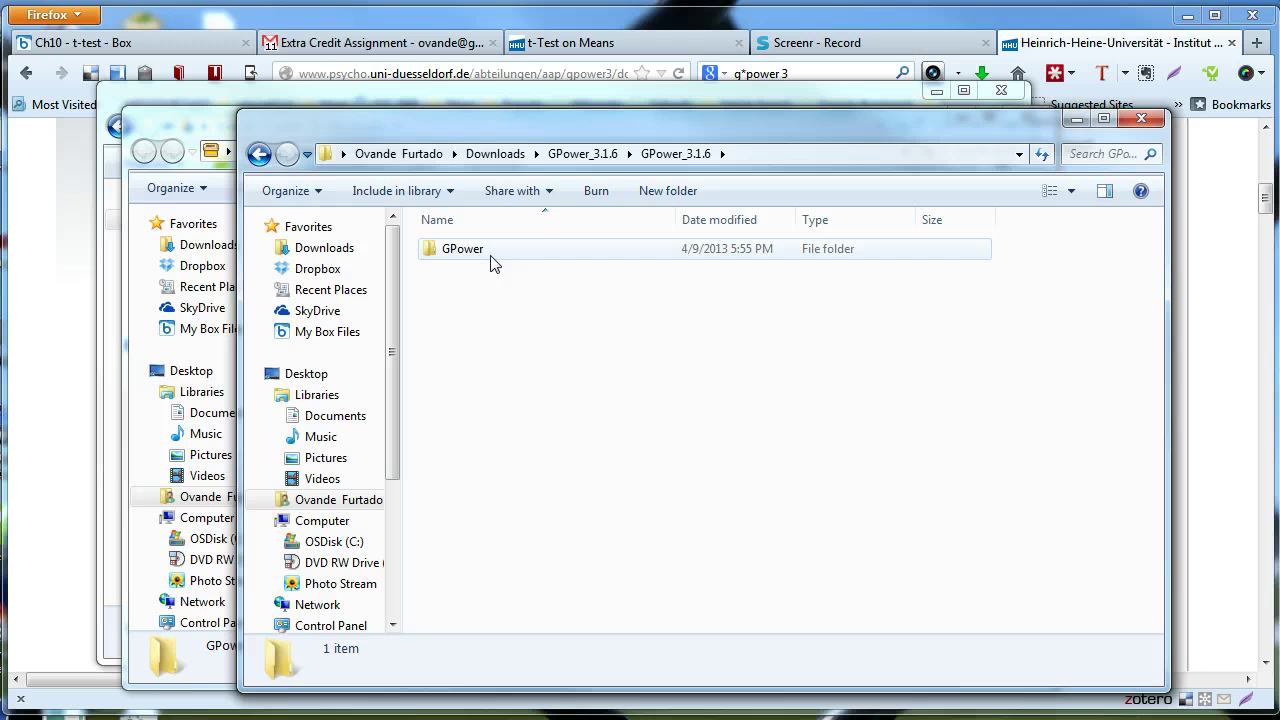
pyautogui.doubleClick(475, 256)
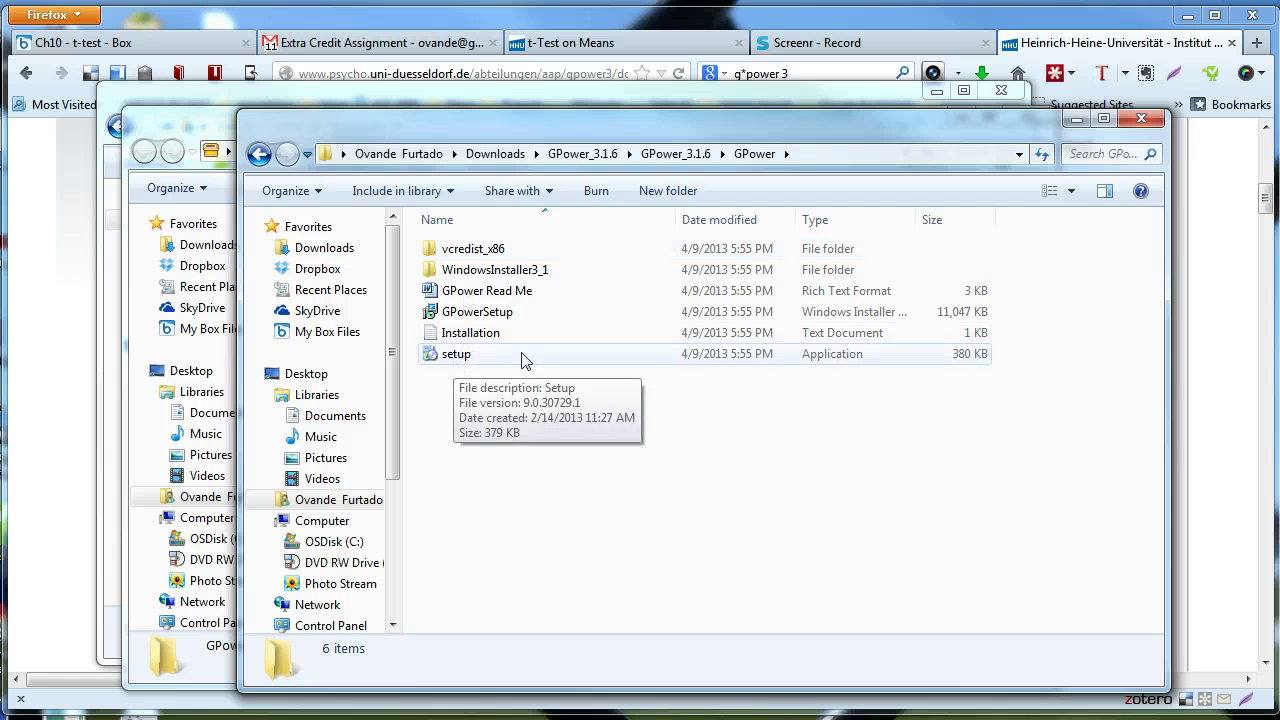
pyautogui.doubleClick(456, 356)
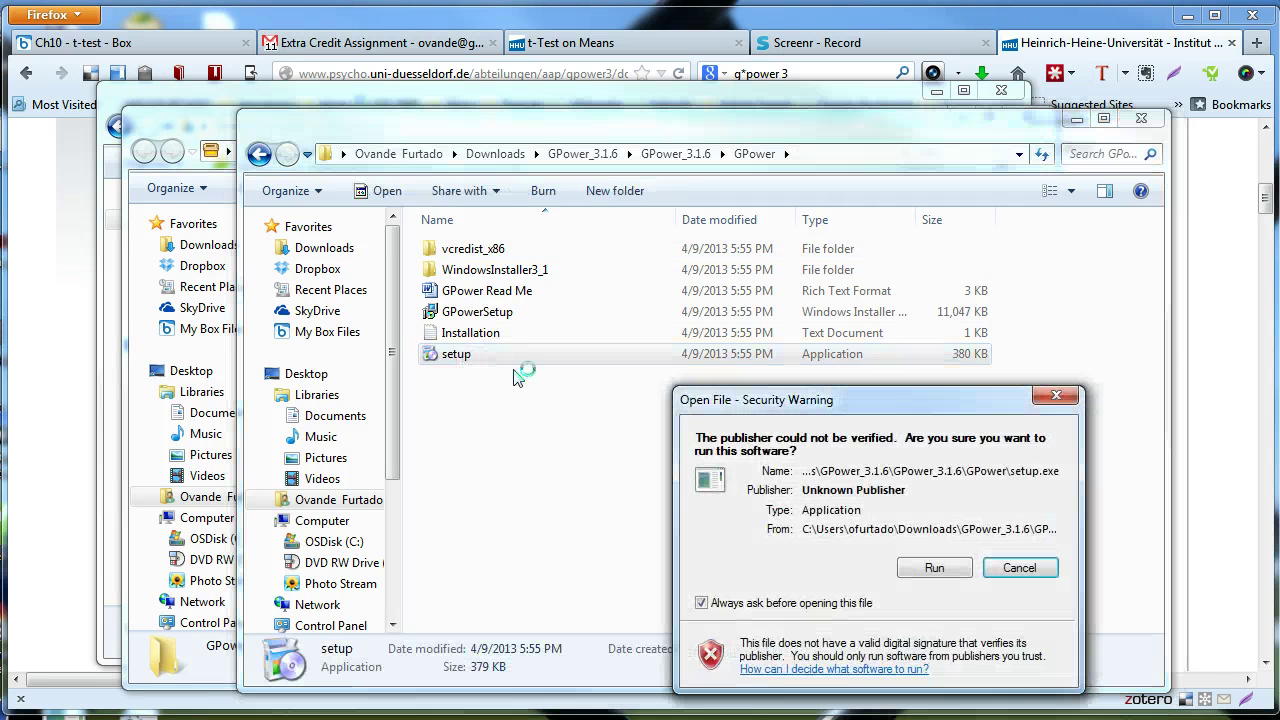
pyautogui.click(936, 567)
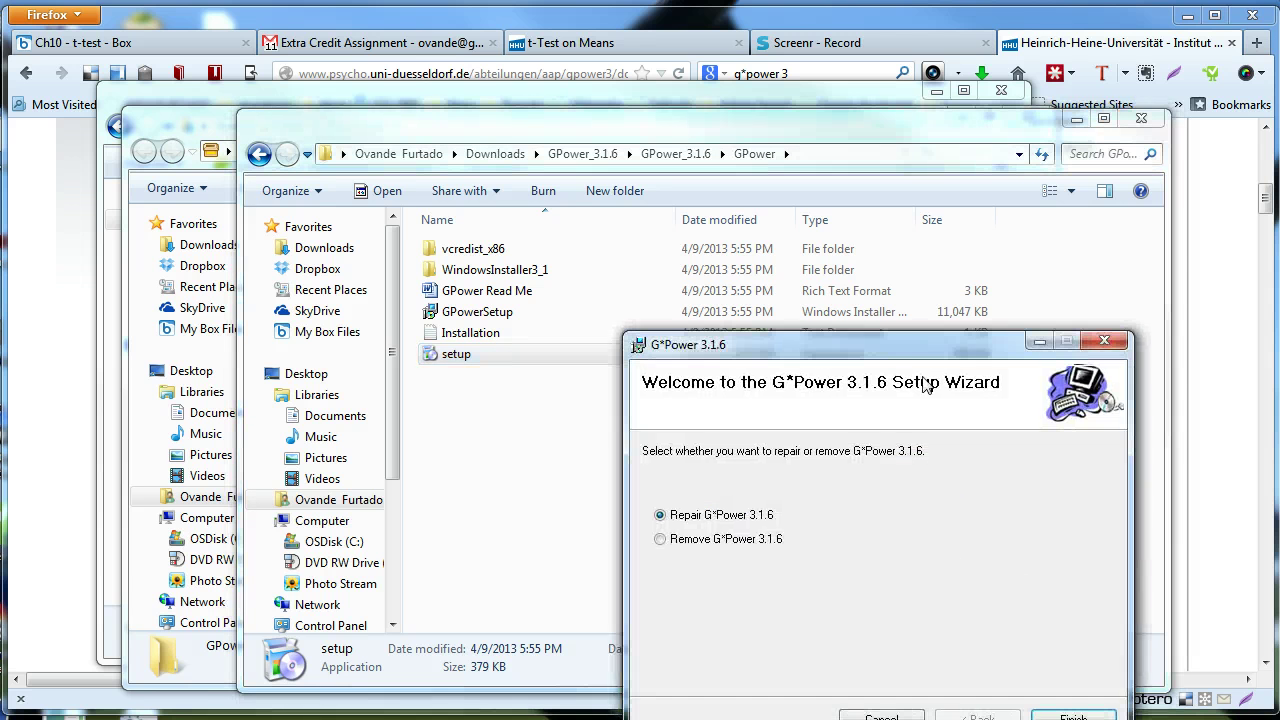
pyautogui.moveTo(1049, 443); pyautogui.dragTo(735, 194)
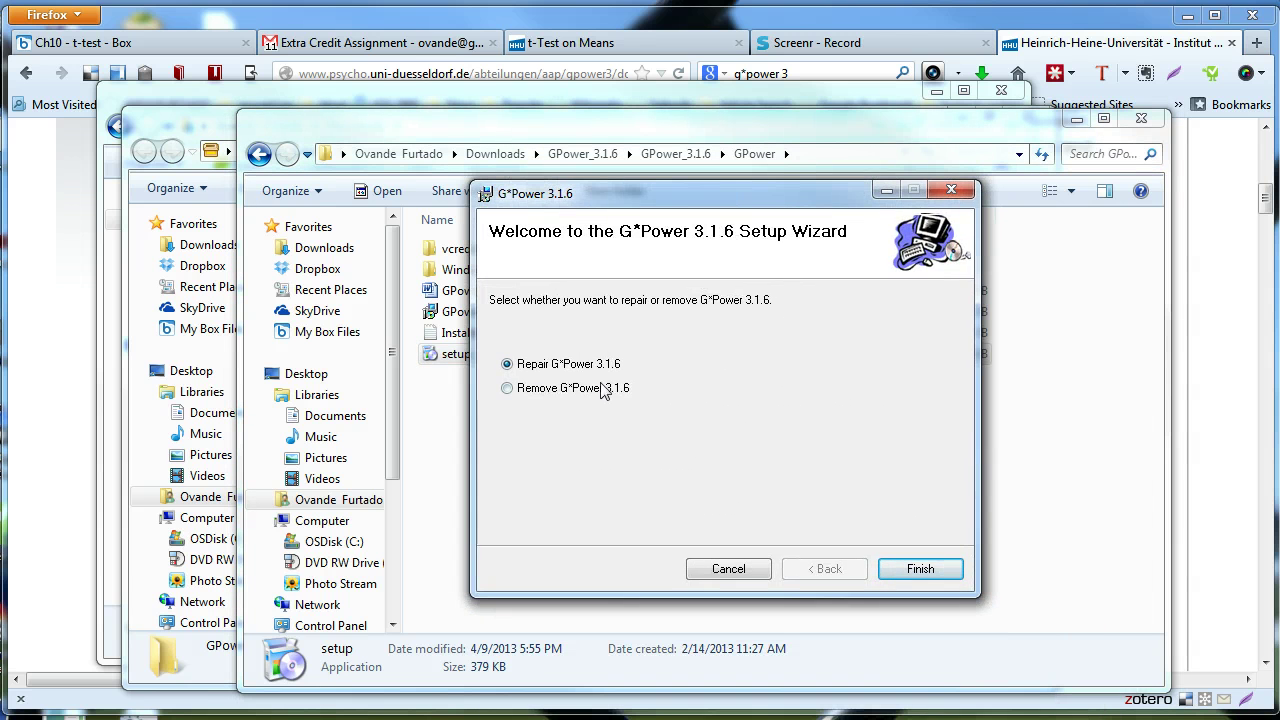